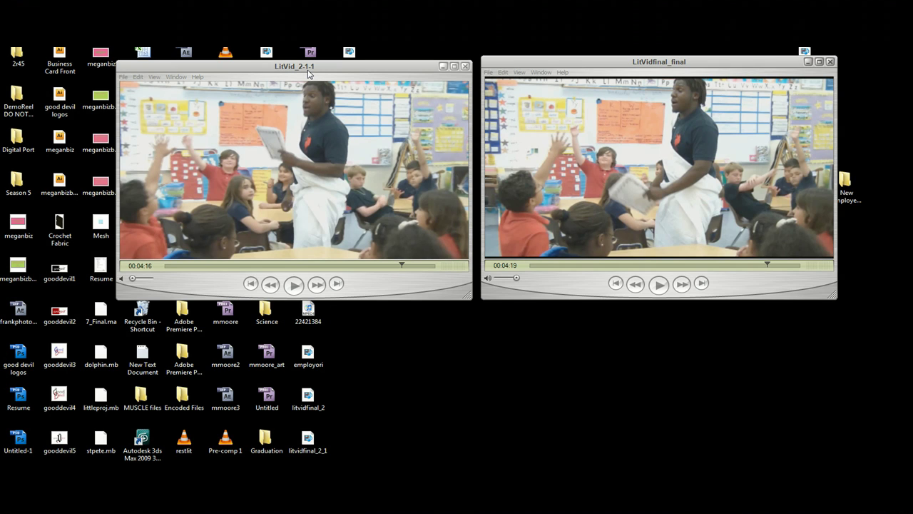
Play LitVid_2-1-1 and LitVidfinal_final, pausing them on the whiteboard scene at 00:04:22 and 00:04:26.
left_click(311, 68)
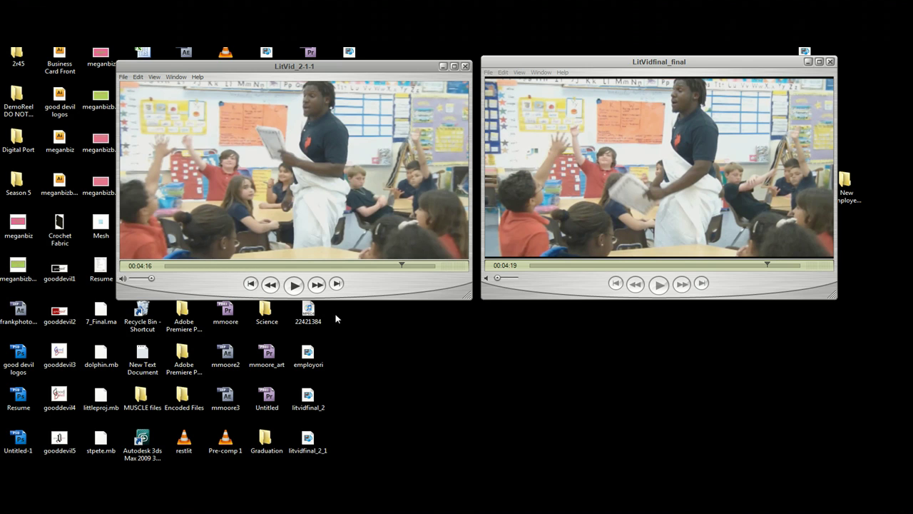
left_click(293, 286)
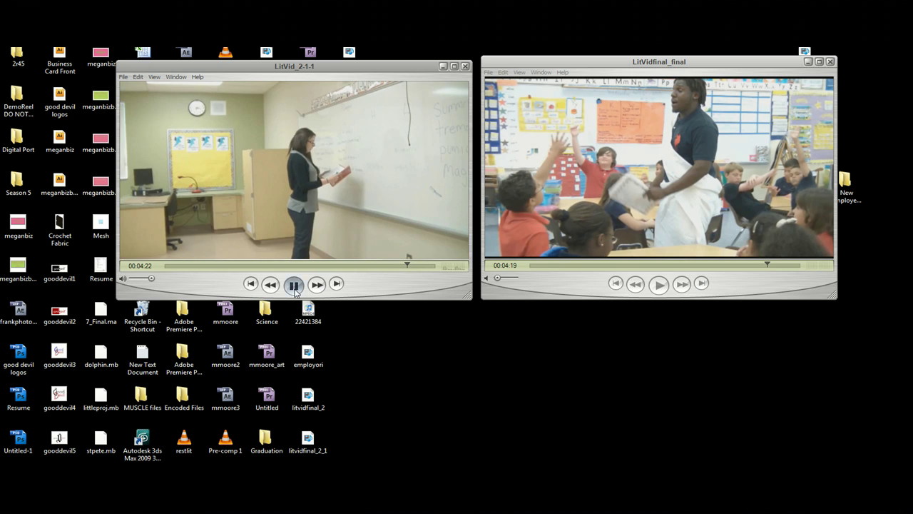
left_click(295, 289)
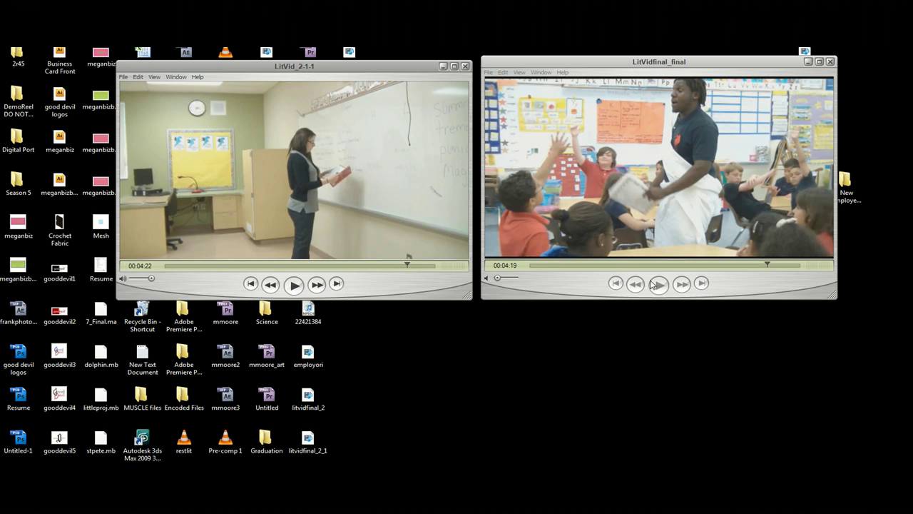
left_click(635, 64)
left_click(659, 285)
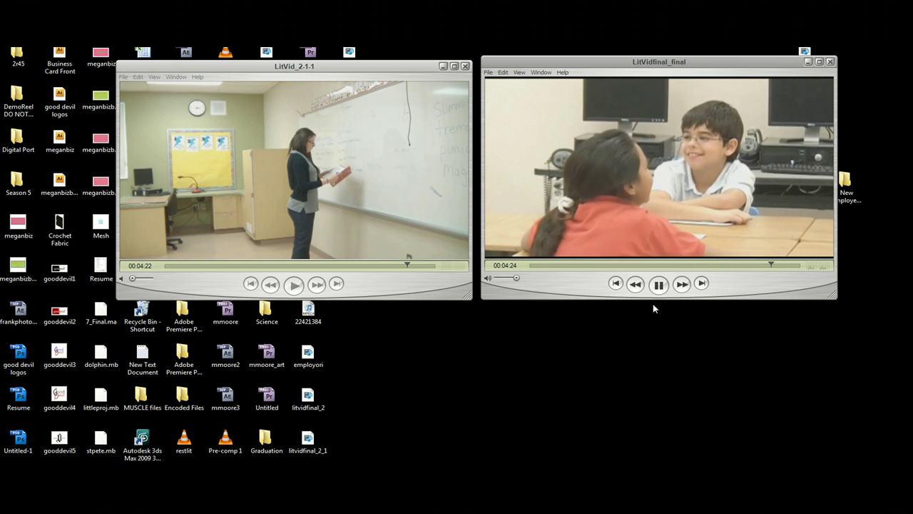
left_click(660, 285)
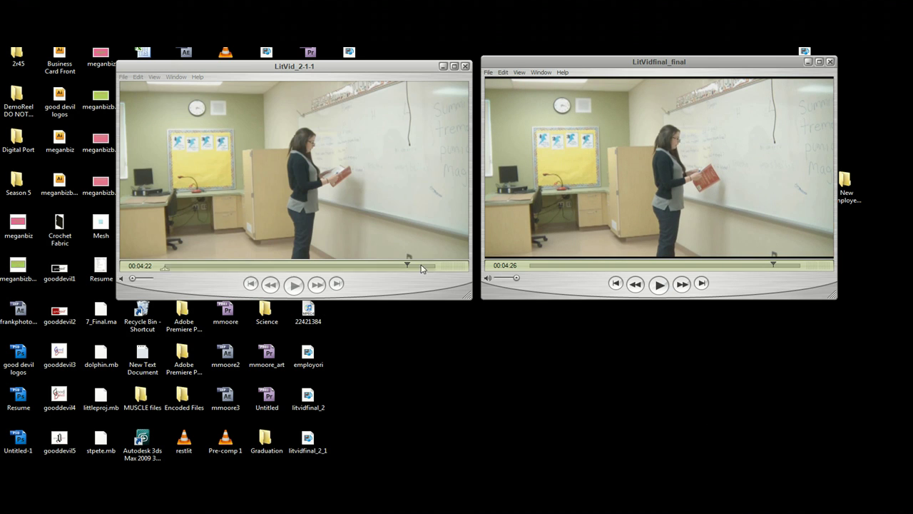
Scrub LitVid_2-1-1 back to 00:04:07 and LitVidfinal_final back to 00:04:09.
left_click_drag(406, 265, 397, 268)
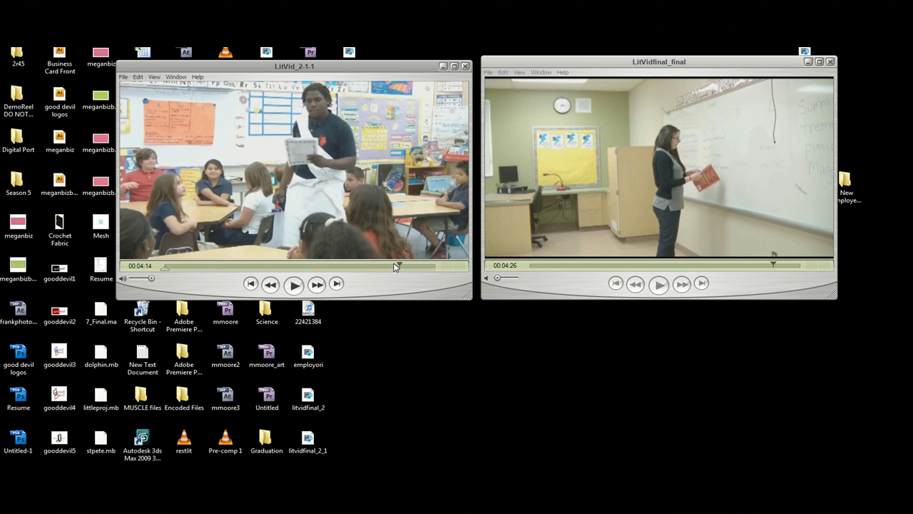
left_click(391, 267)
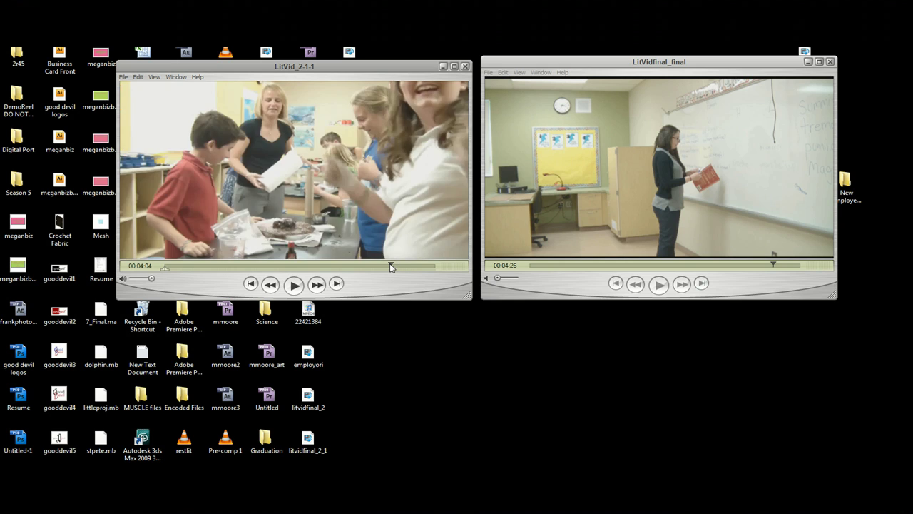
left_click_drag(391, 266, 395, 266)
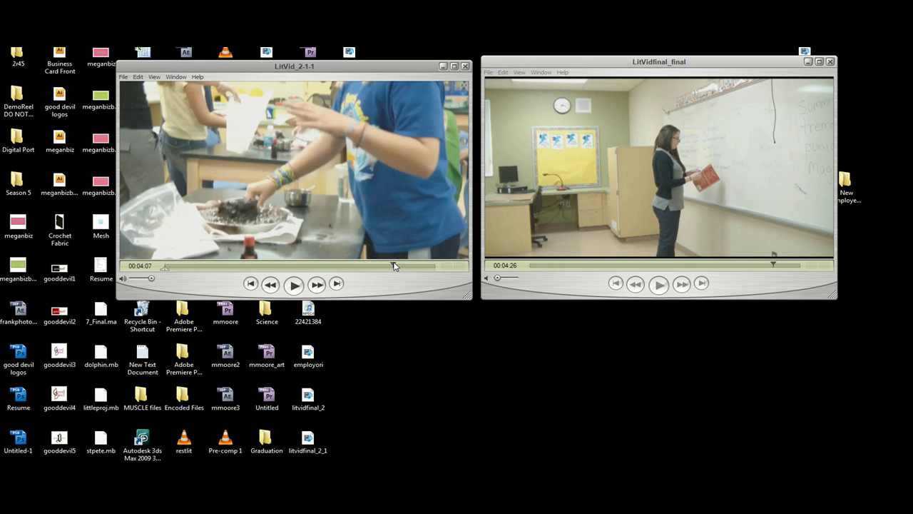
left_click(763, 266)
left_click(763, 266)
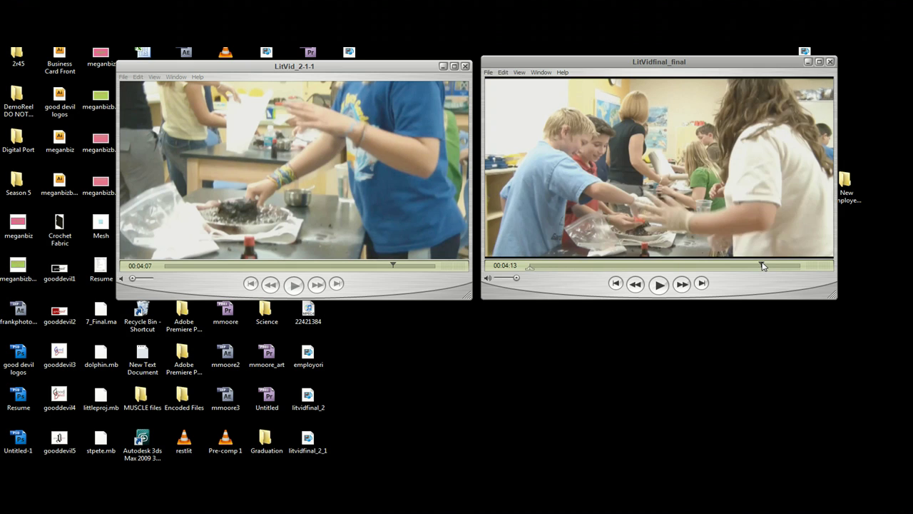
left_click_drag(761, 267, 759, 267)
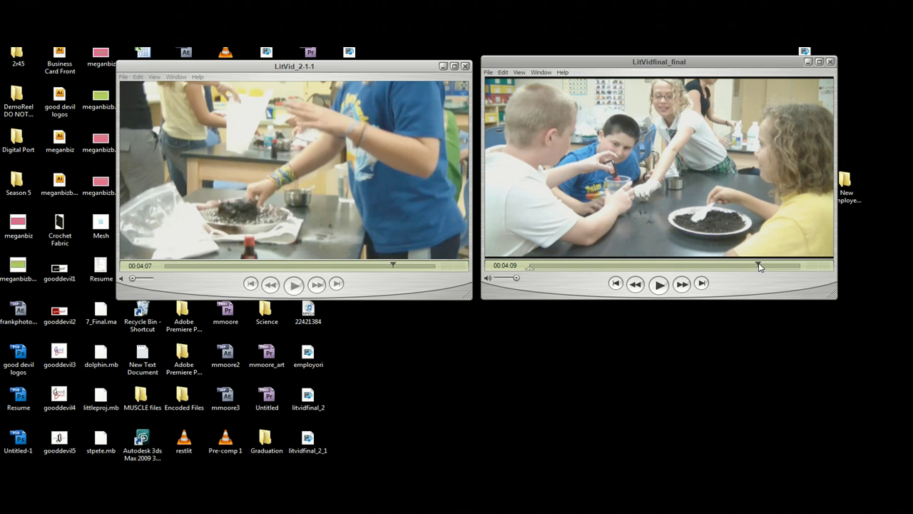
Replay both videos side by side, pausing them at 00:04:19 and 00:04:18.
left_click(292, 285)
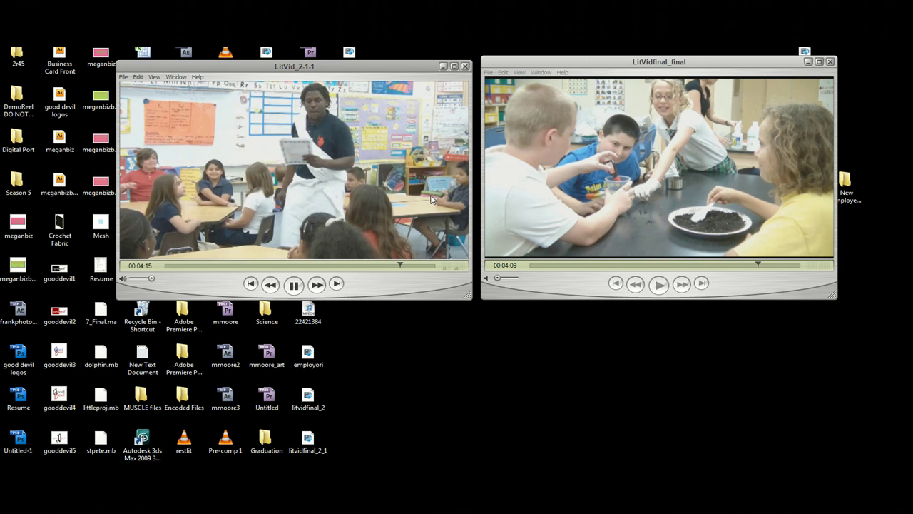
left_click(658, 285)
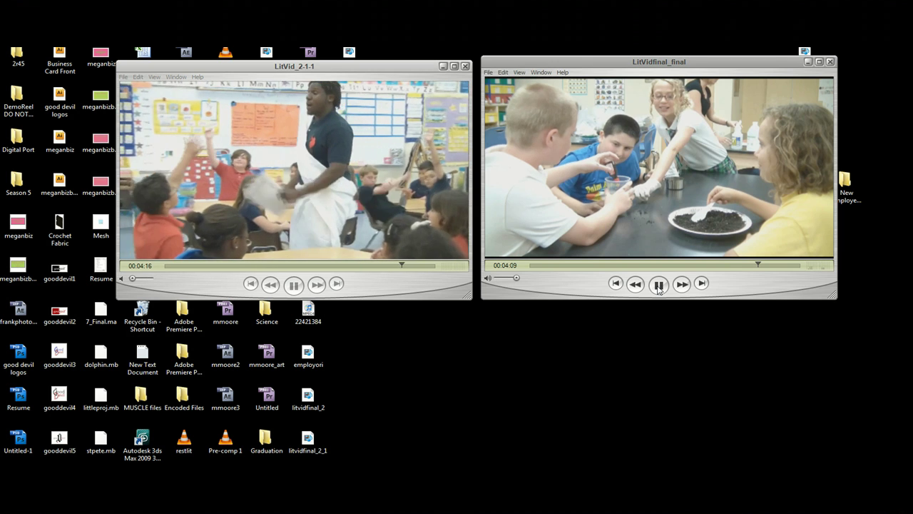
left_click(294, 286)
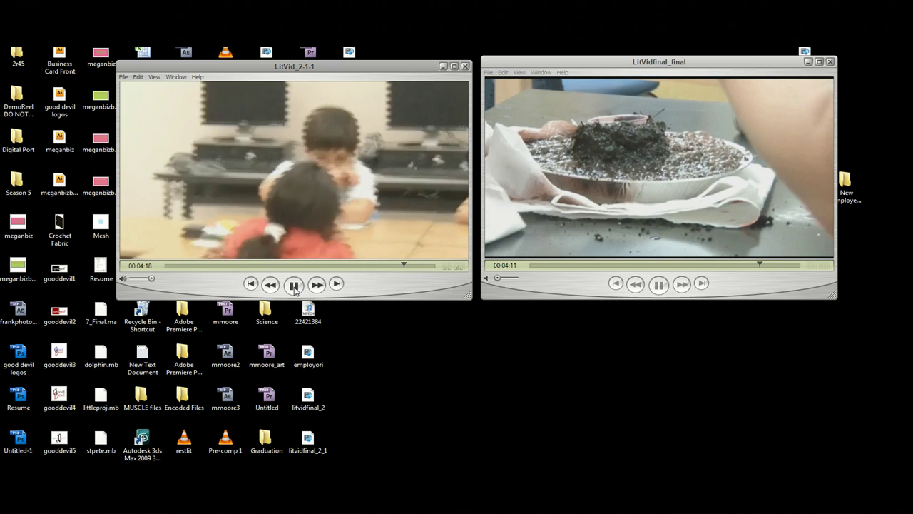
left_click(294, 285)
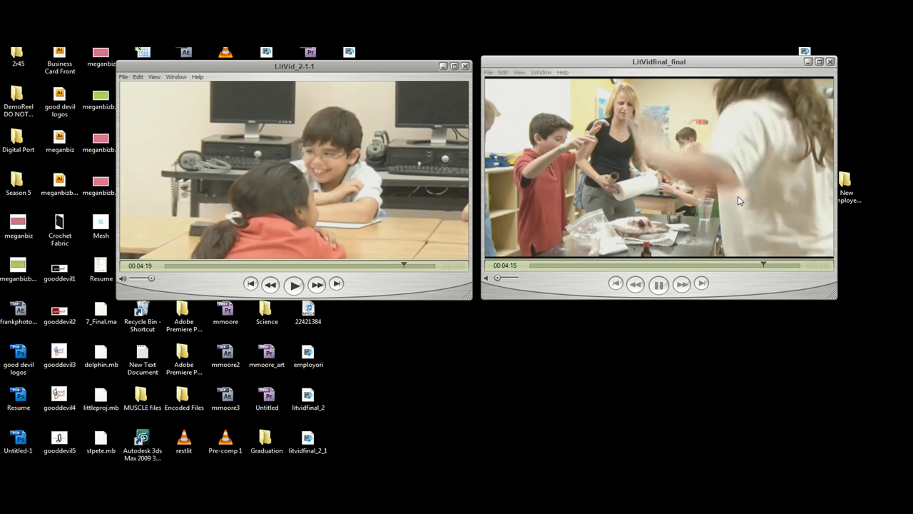
left_click(660, 285)
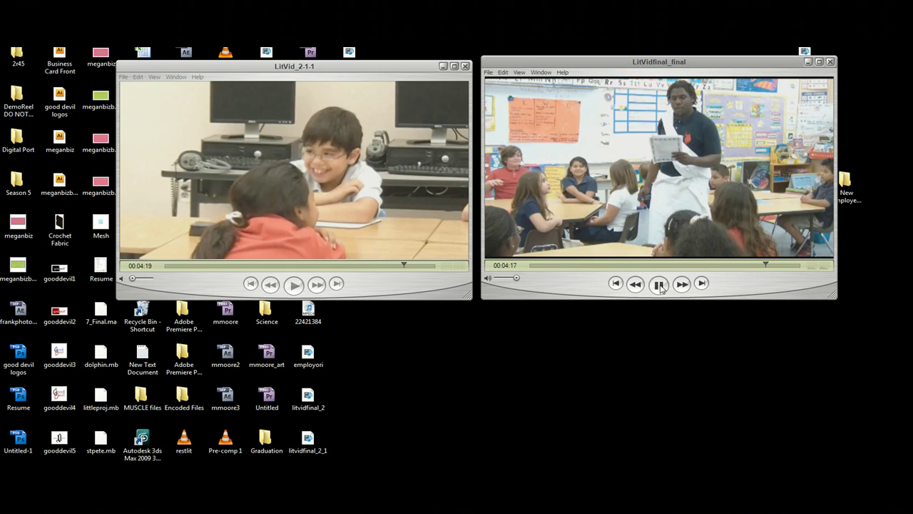
left_click(660, 285)
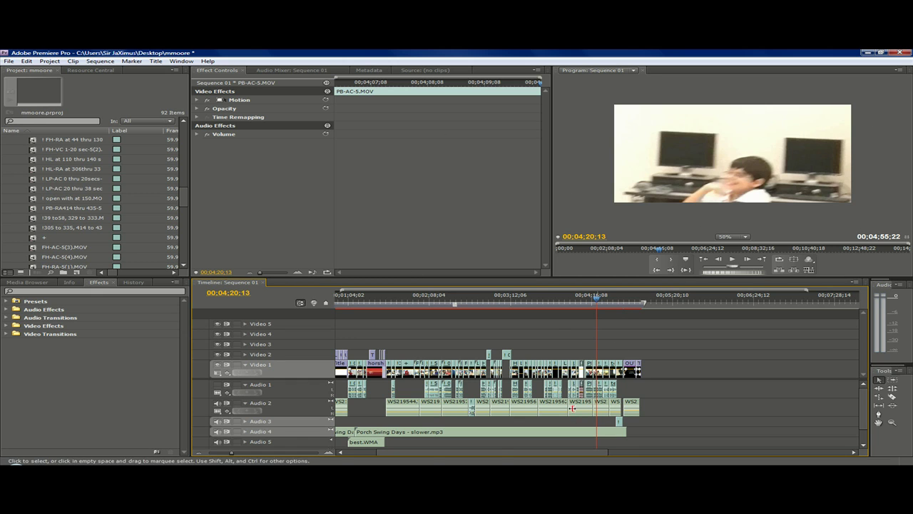
Zoom the timeline in, select the 'open with at 150.MOV' clip on Video 1, and scroll the Project panel toward its item.
left_click(249, 454)
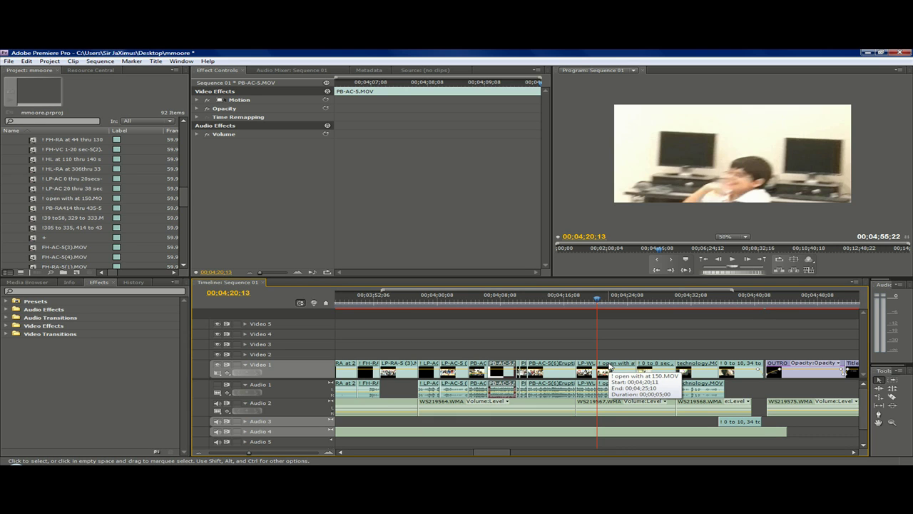
left_click(611, 367)
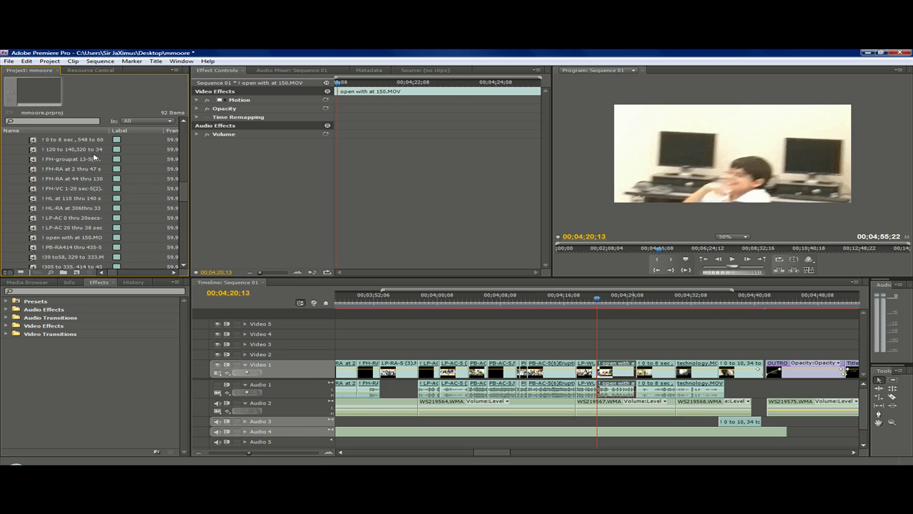
scroll(74, 197, "down", 3)
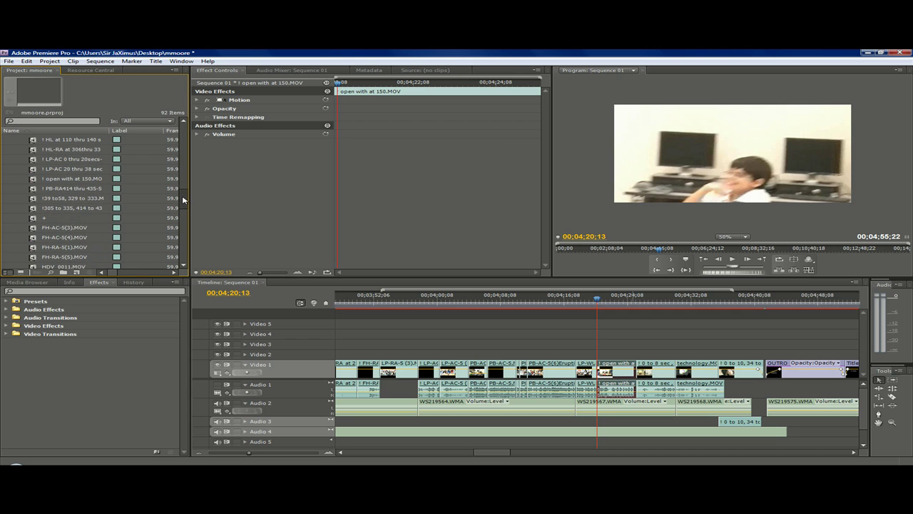
left_click(31, 179)
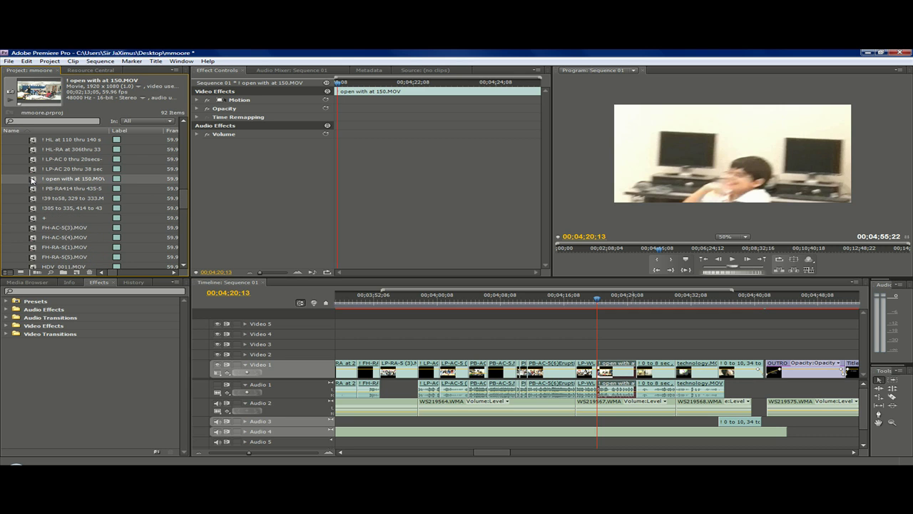
right_click(33, 181)
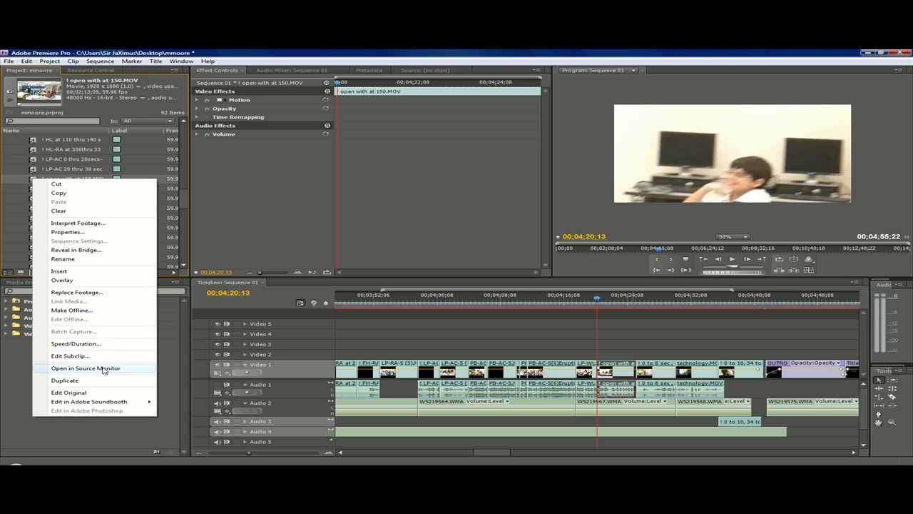
left_click(594, 356)
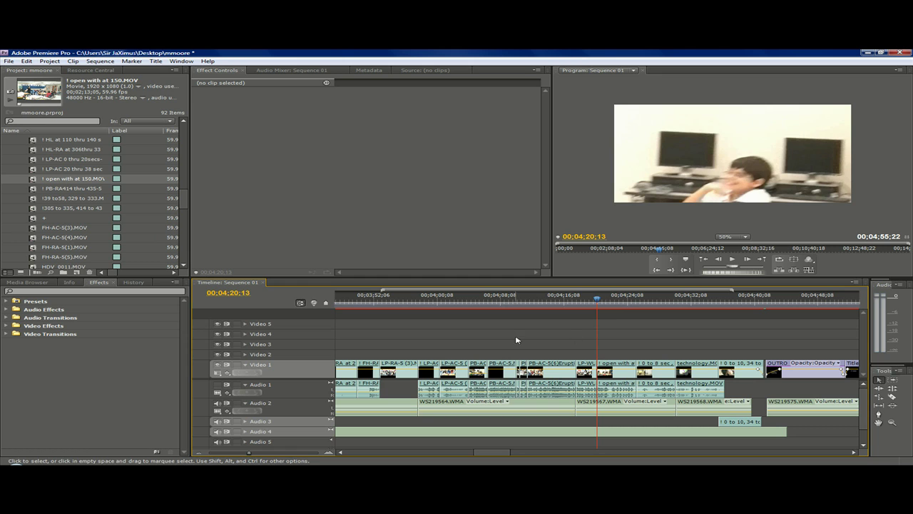
left_click(610, 366)
Apply Field Options with no processing to the 'open with at 150.MOV' clip.
right_click(611, 365)
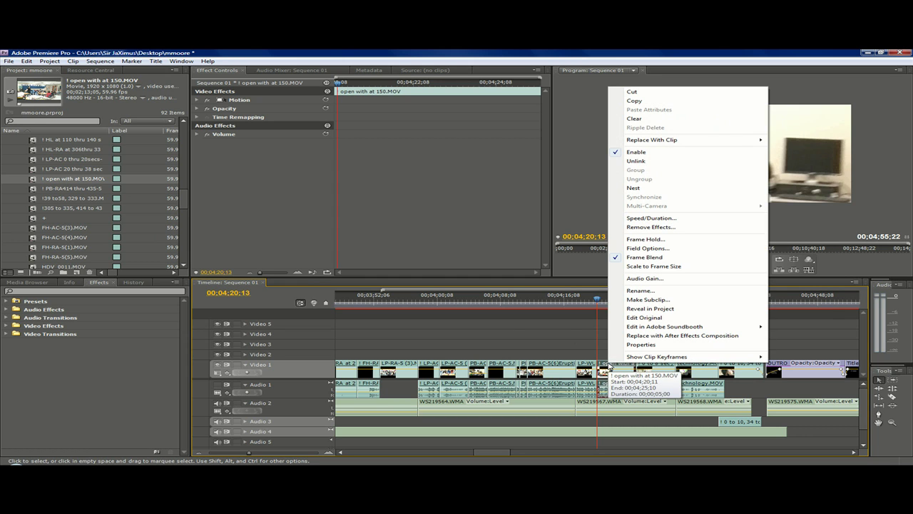
left_click(669, 249)
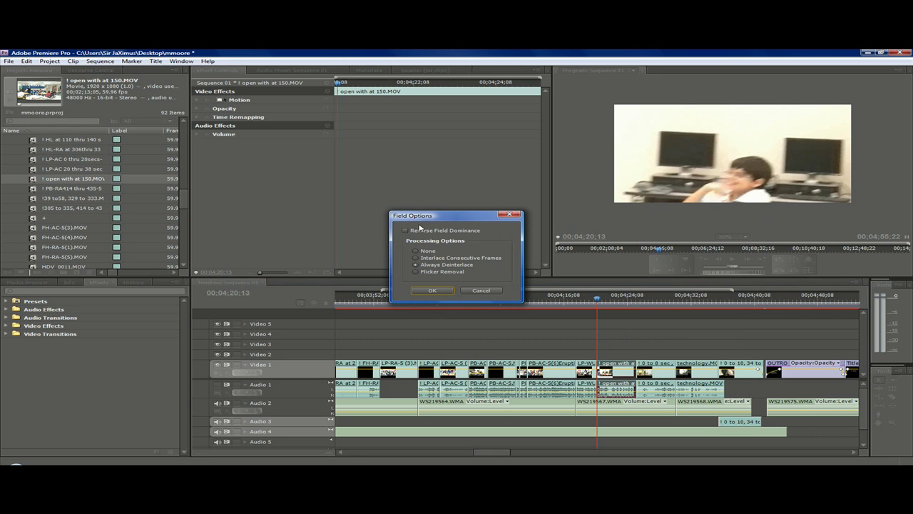
left_click_drag(423, 216, 423, 187)
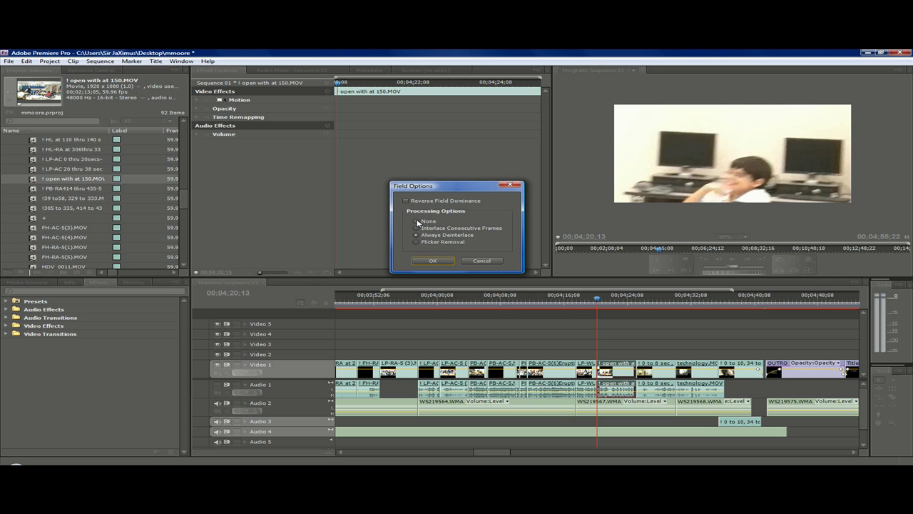
left_click(432, 260)
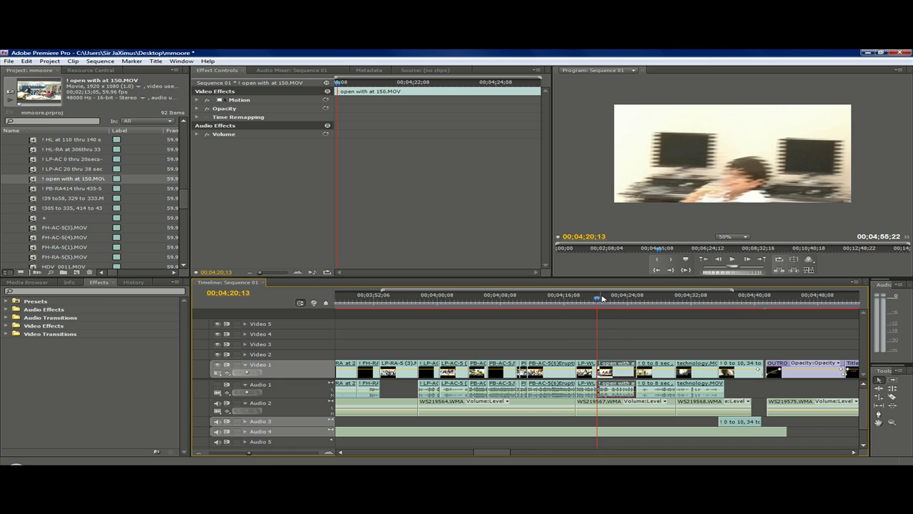
Switch the clip's Field Options processing to Always Deinterlace, then zoom the timeline back out.
right_click(608, 367)
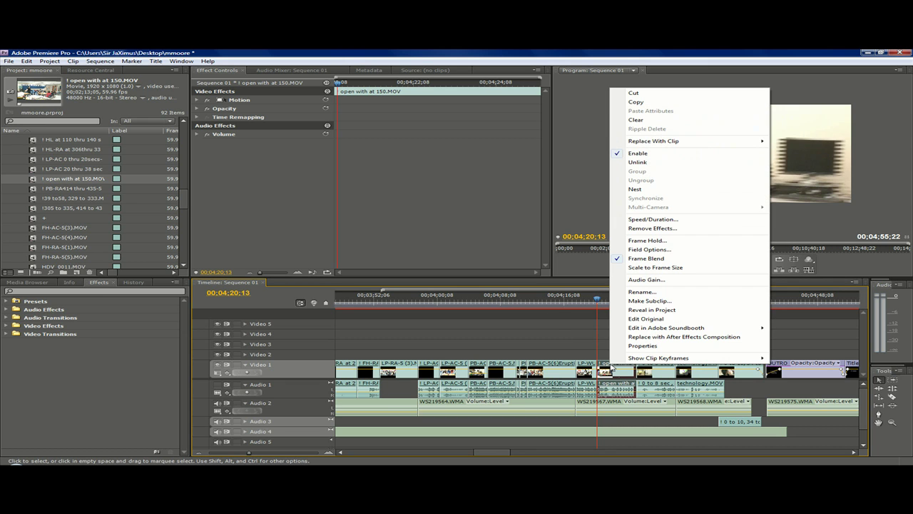
left_click(675, 251)
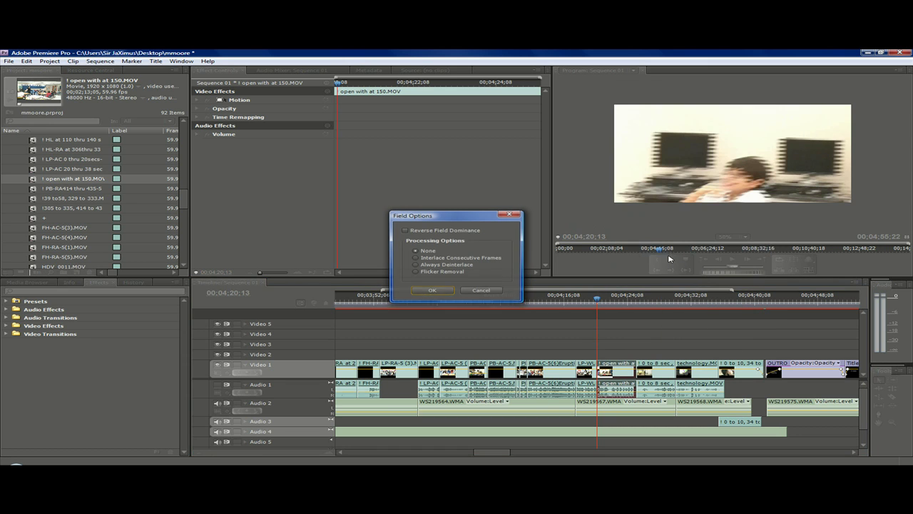
left_click(418, 265)
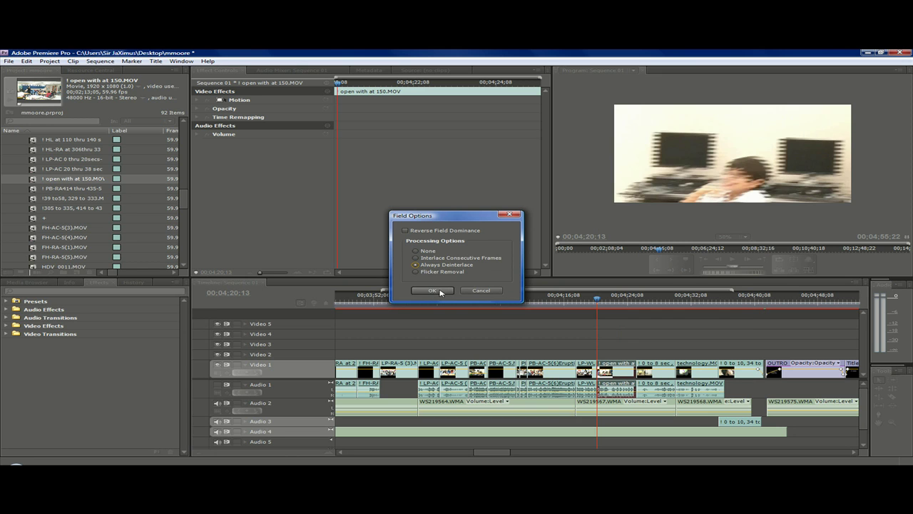
left_click(433, 290)
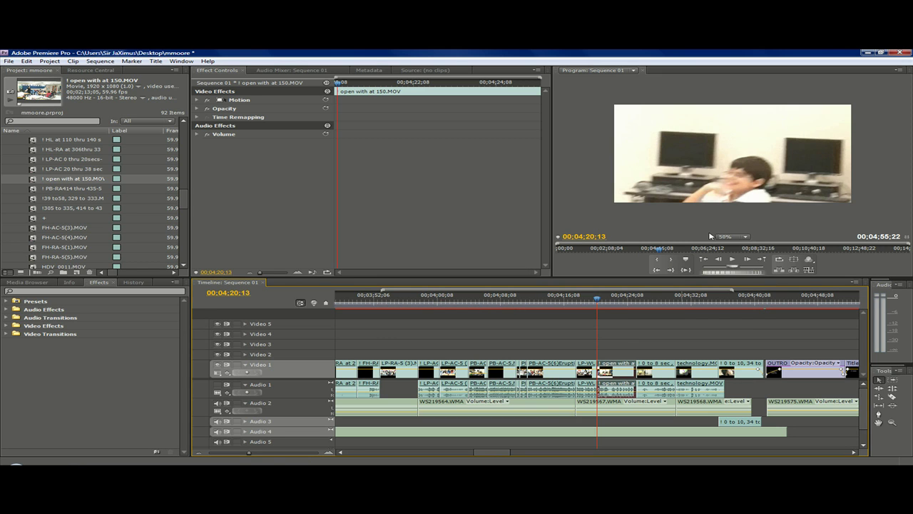
left_click(239, 455)
left_click_drag(504, 338, 645, 378)
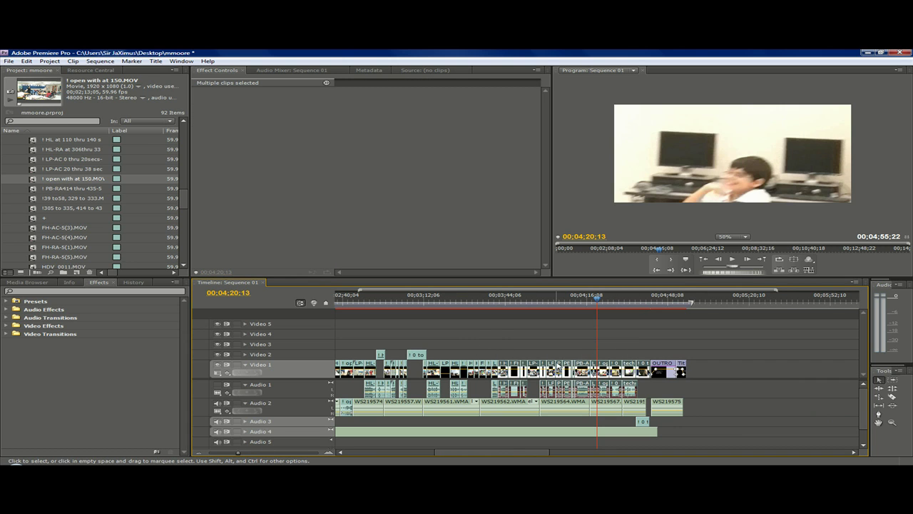
right_click(587, 366)
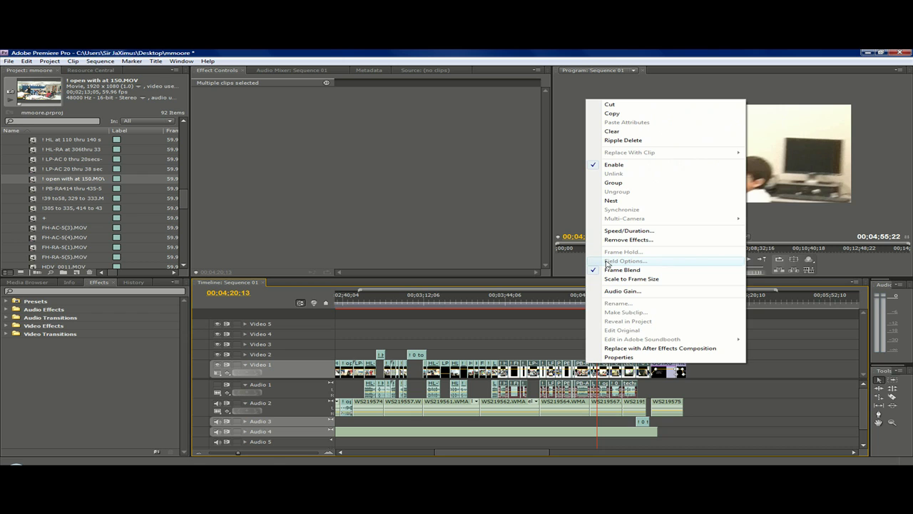
left_click(546, 338)
left_click(504, 365)
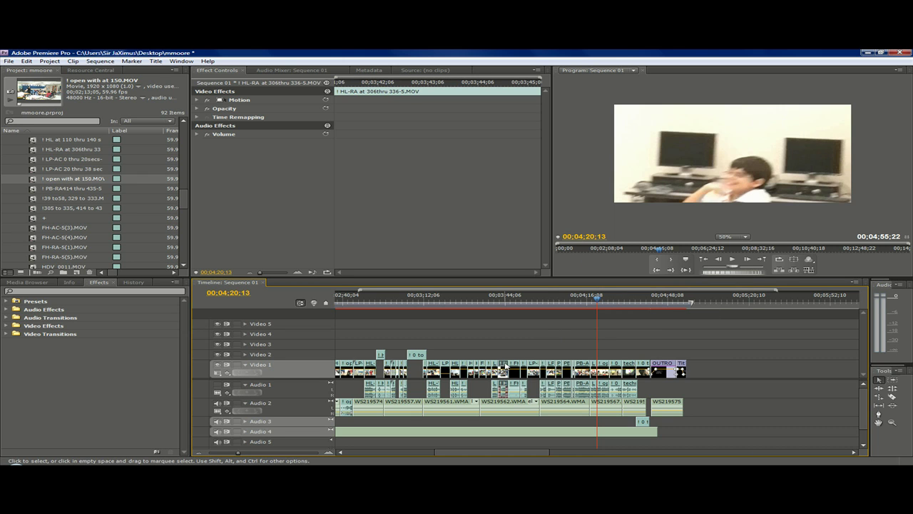
left_click(488, 367)
left_click(483, 366)
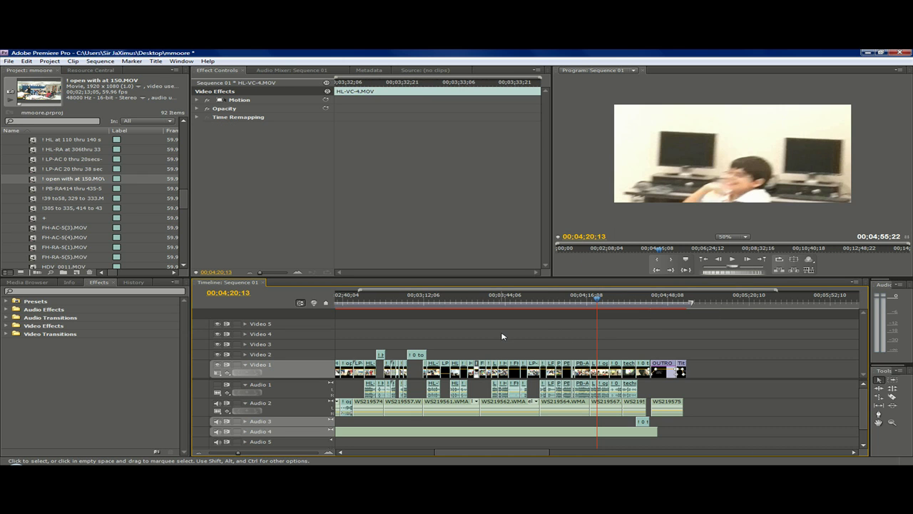
left_click(503, 337)
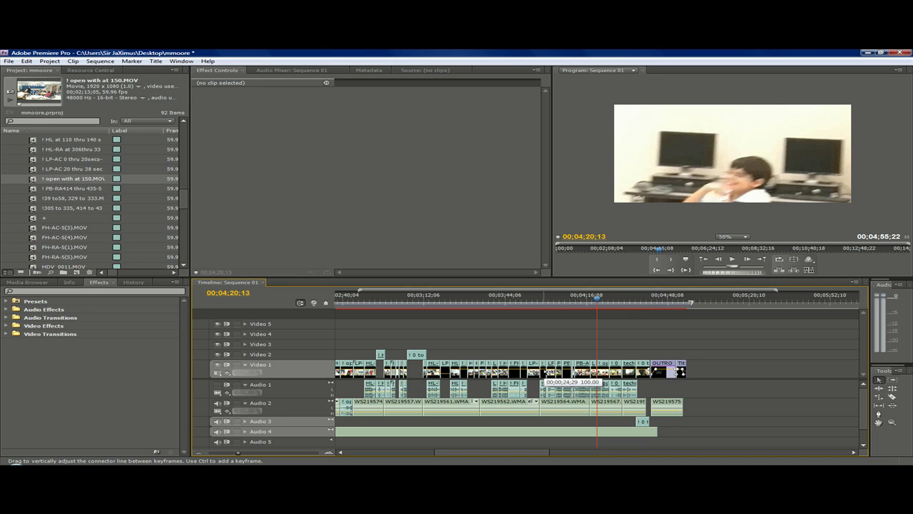
left_click_drag(464, 341, 626, 359)
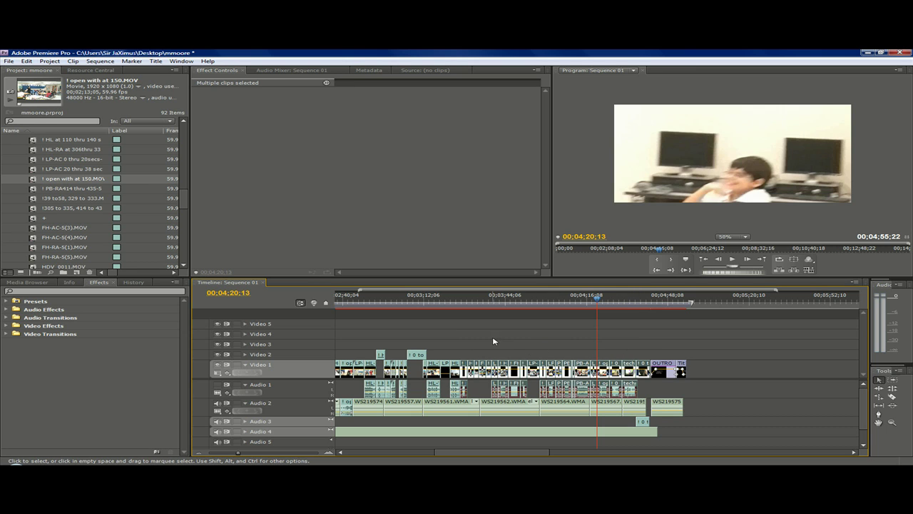
left_click(546, 333)
left_click(531, 369)
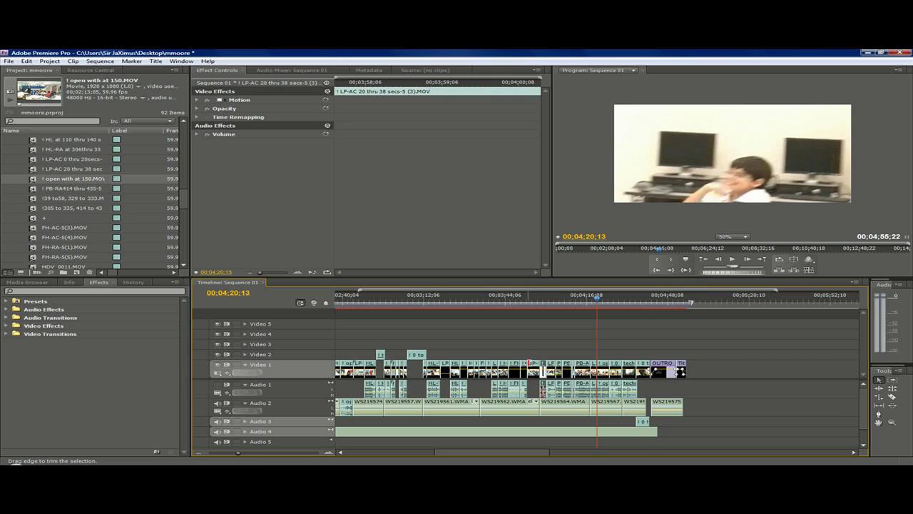
left_click(515, 369)
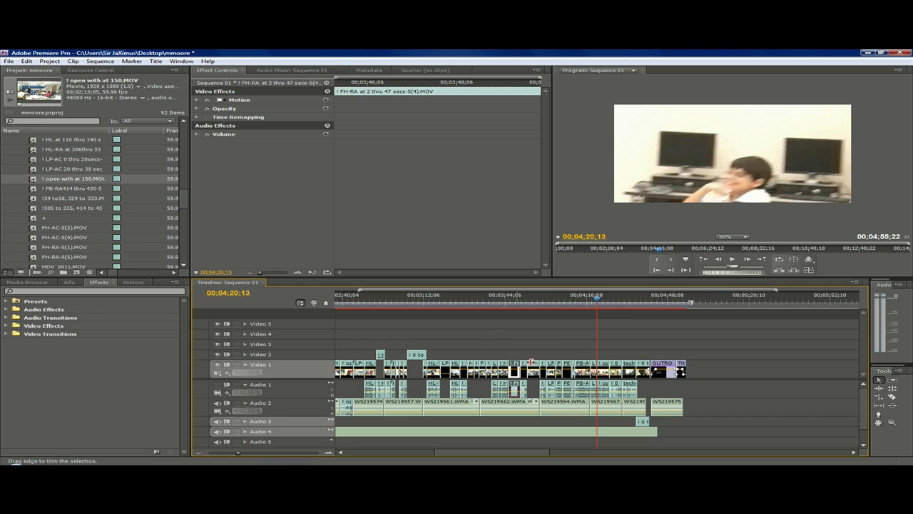
left_click(517, 368)
left_click(503, 369)
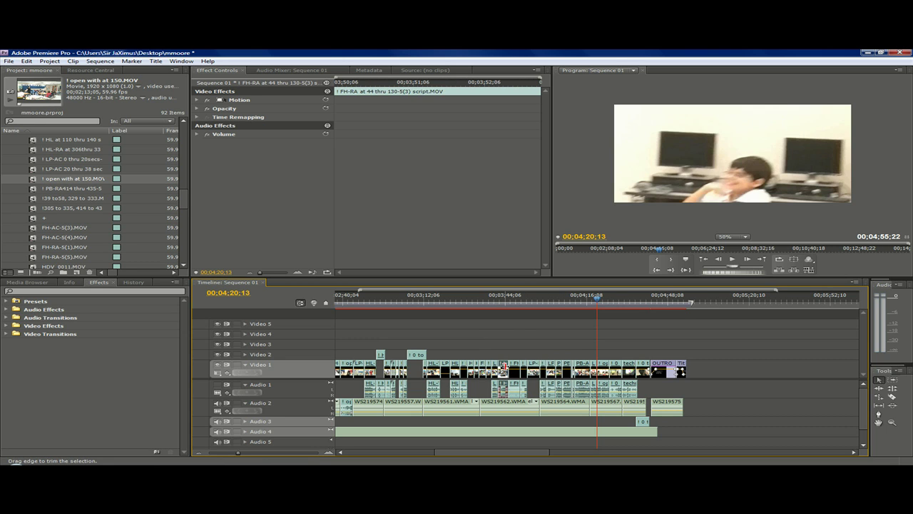
left_click(494, 368)
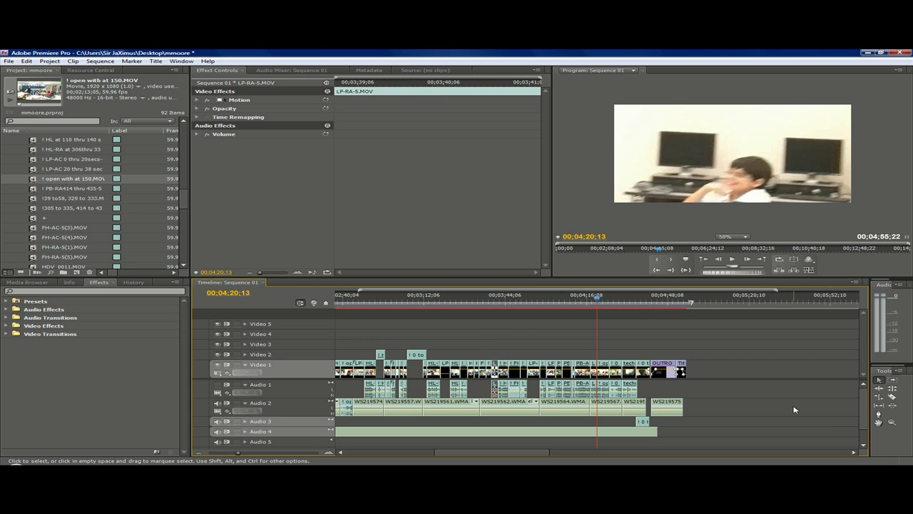